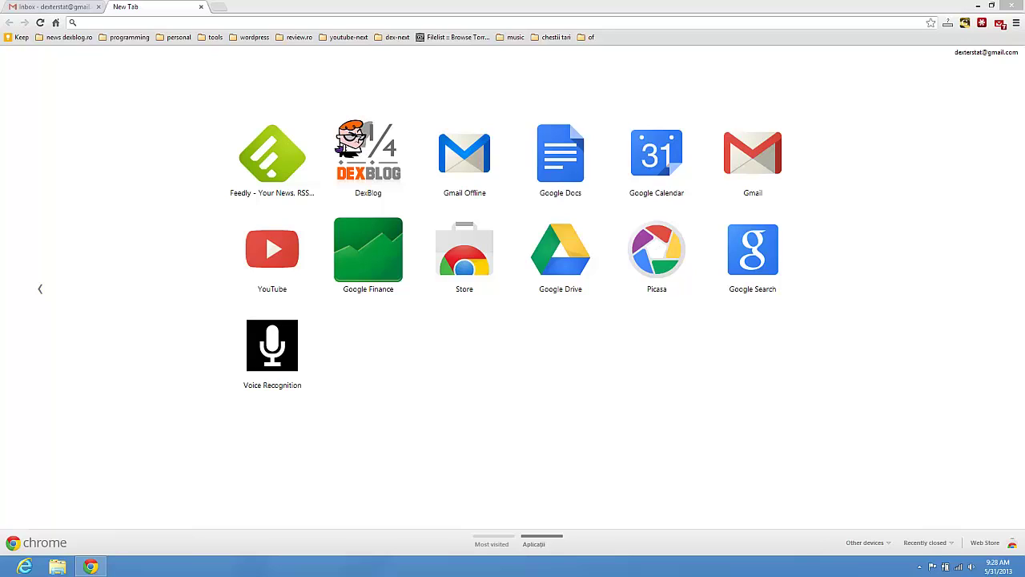
Go to copy.com in Chrome and start the Sign Up Now process
left_click(168, 17)
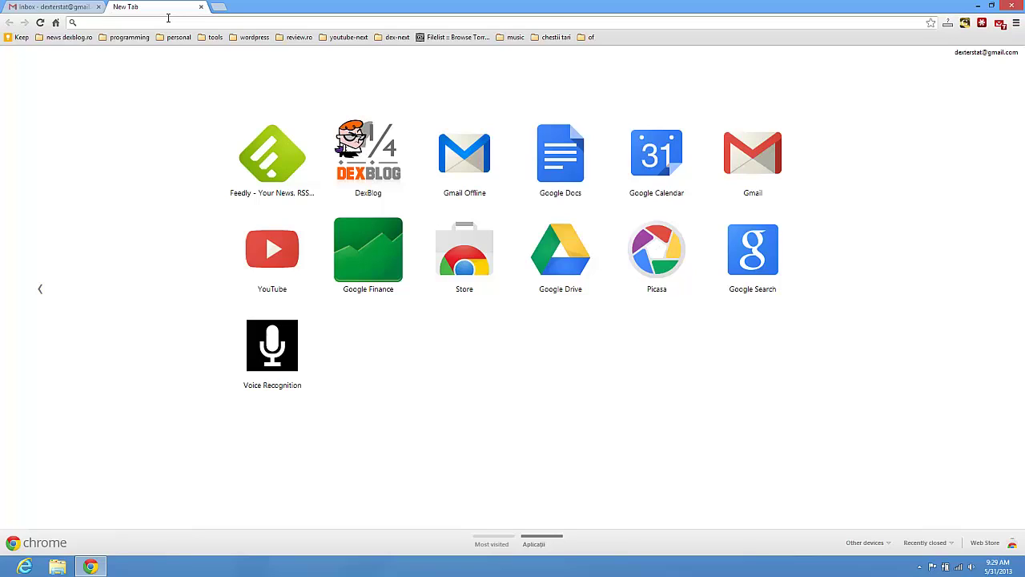
type("w")
key("BackSpace")
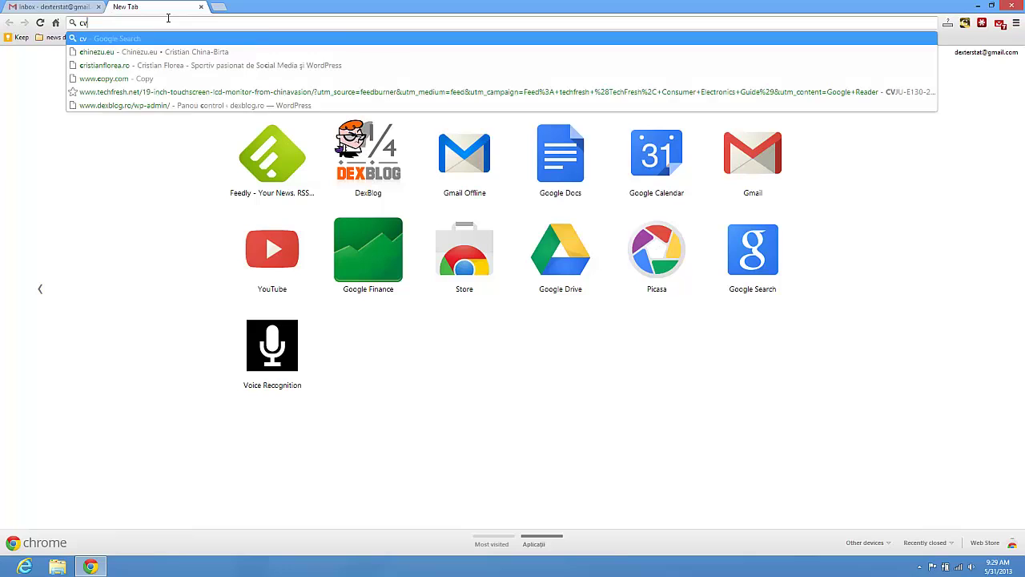
type("com")
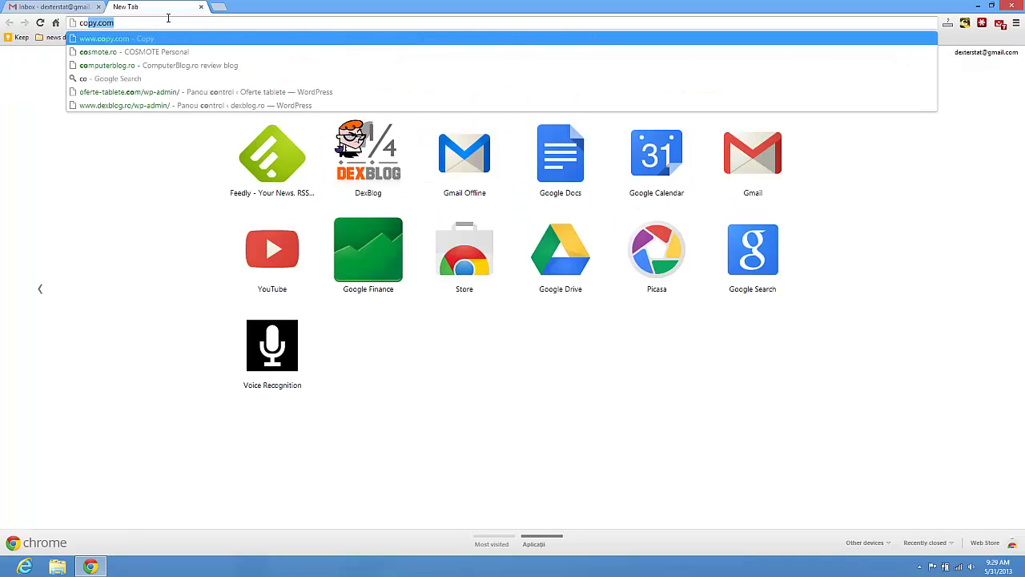
type("py.com")
key("Return")
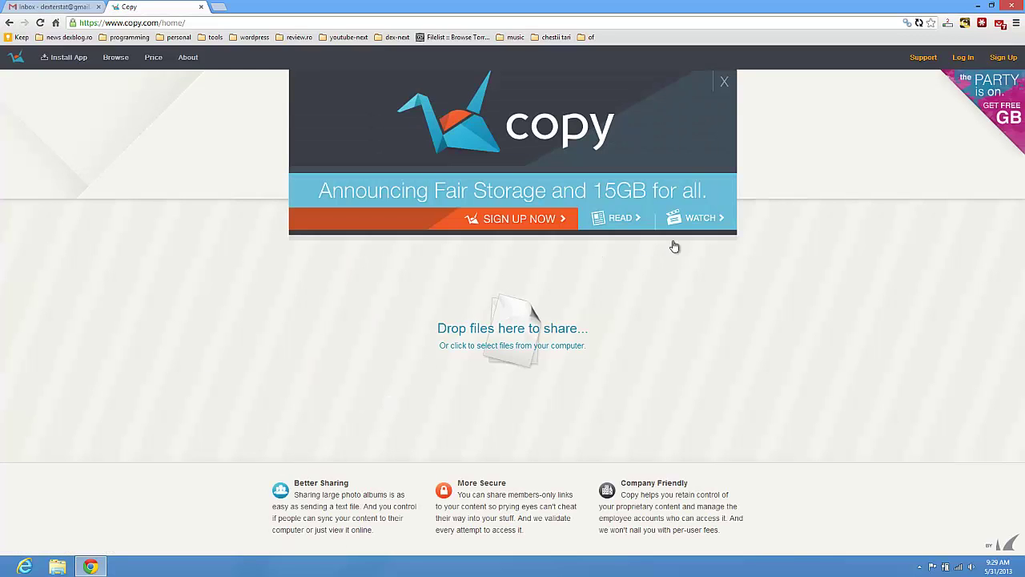
left_click(506, 225)
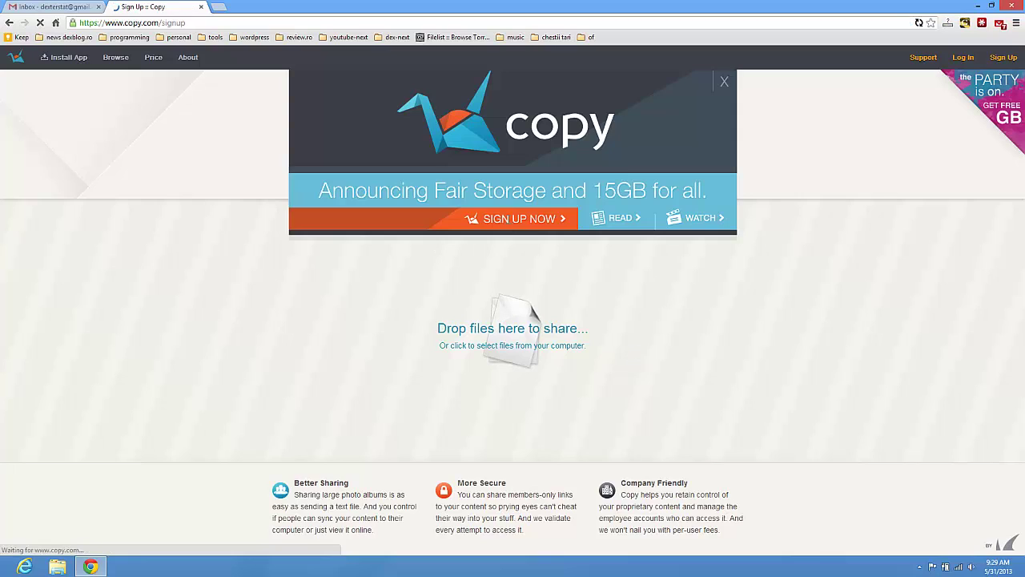
Enter the first name, last name, suggested email and a password, then create the account
left_click(503, 186)
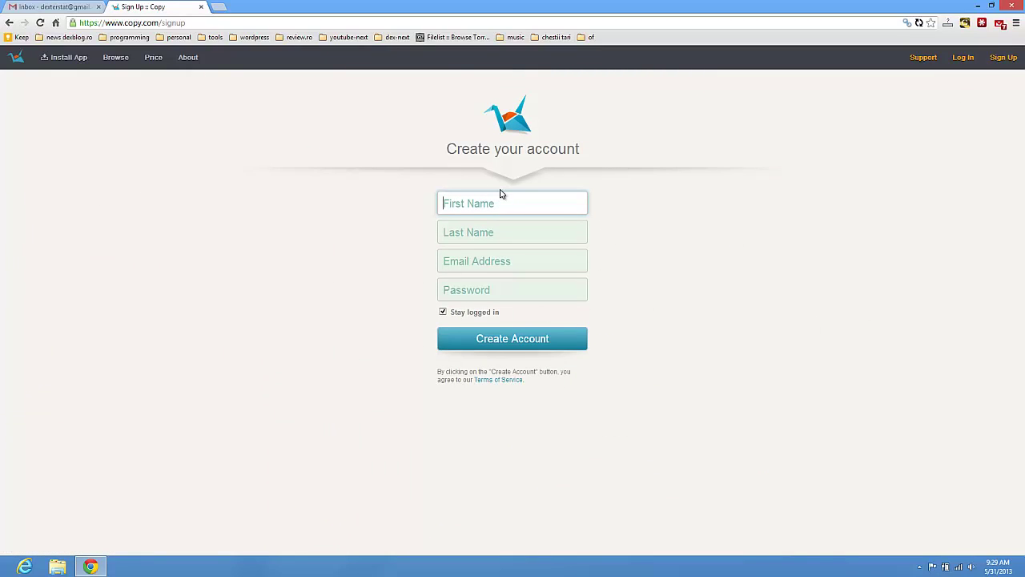
type("Dexbl")
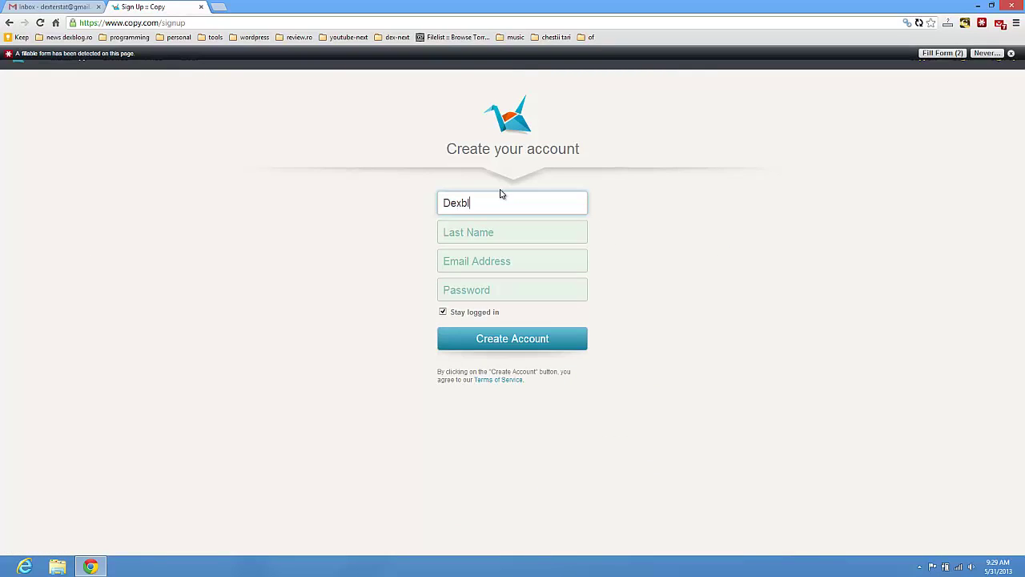
type("og")
key("Tab")
type("Ma")
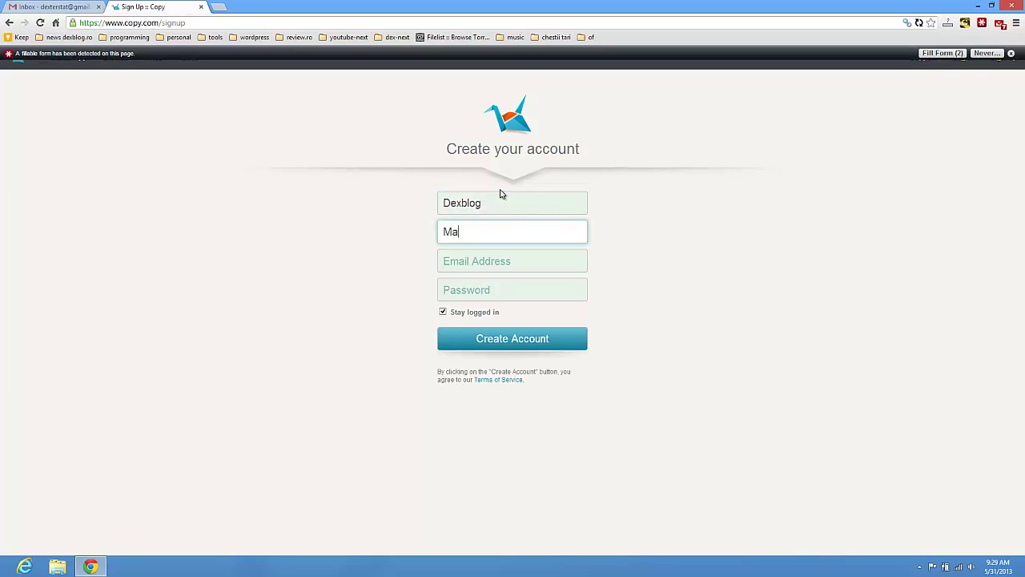
type("rius")
key("Tab")
type("dex")
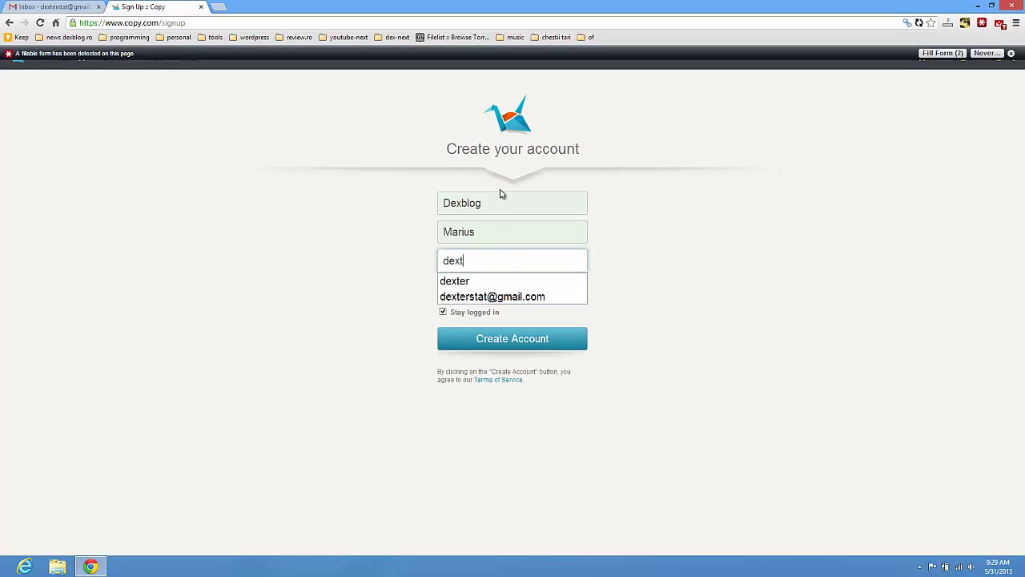
type("ter")
key("Down")
key("Down")
key("Return")
key("Tab")
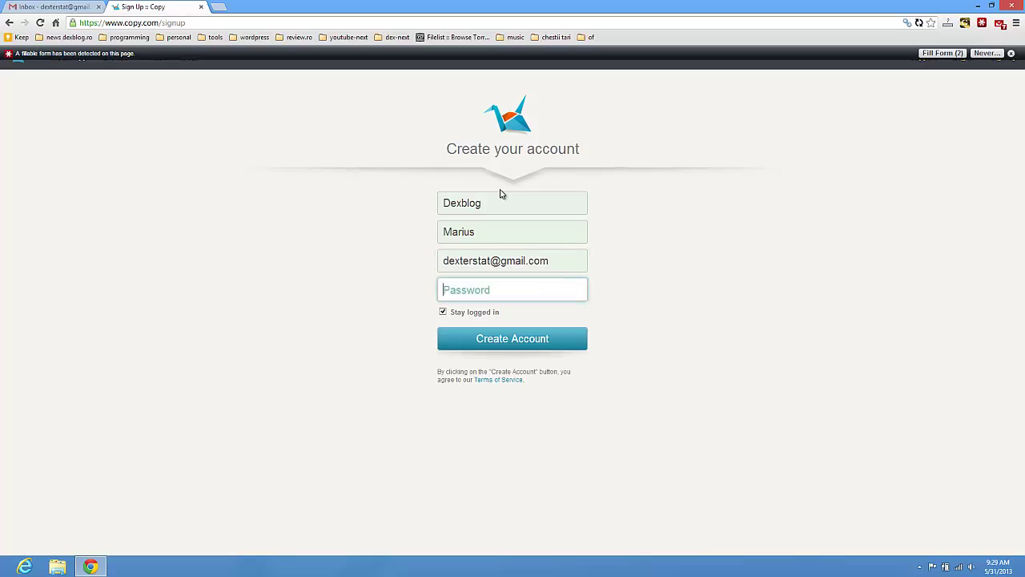
type("•••••••")
type("•")
left_click(545, 351)
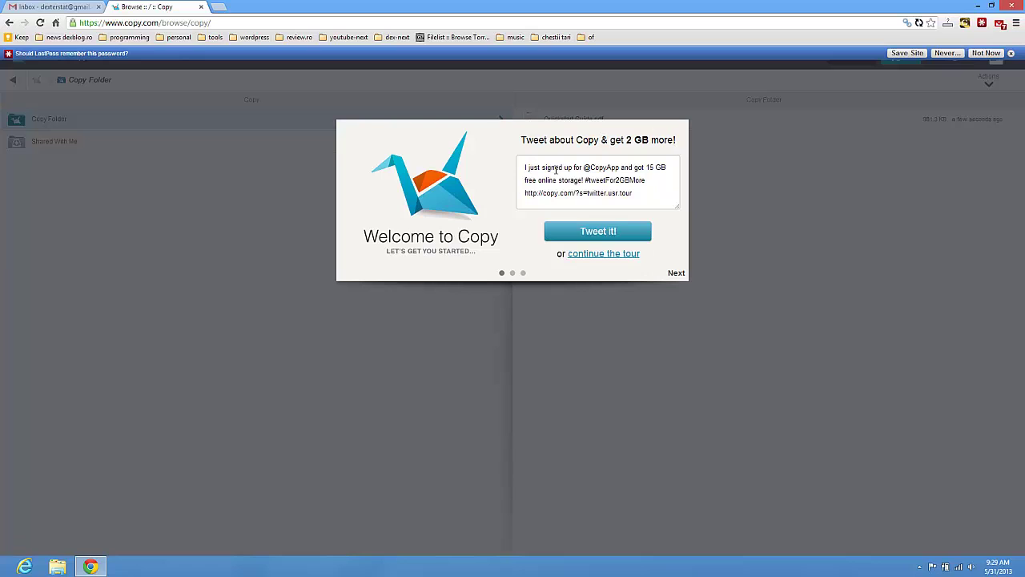
Post the Tweet it! promo to earn an extra 2 GB of storage
left_click(594, 238)
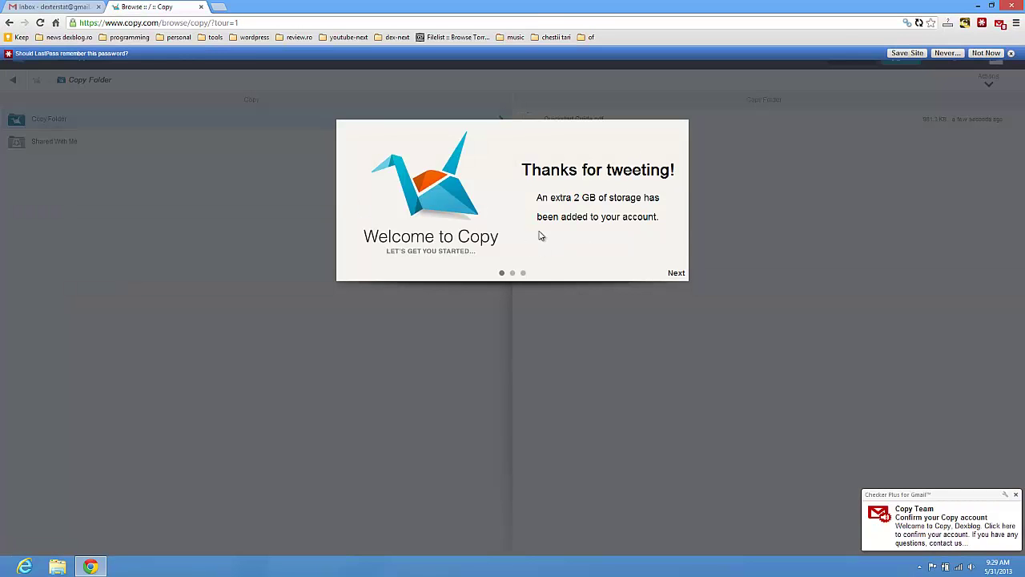
In Gmail's Updates tab, open 'Confirm your Copy account' and follow its confirmation link
left_click(46, 6)
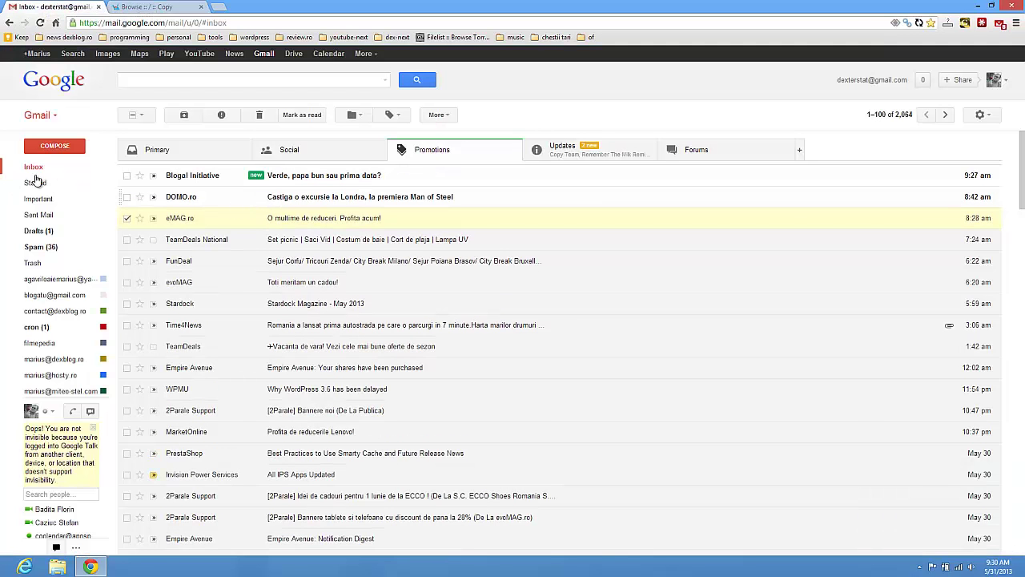
left_click(40, 170)
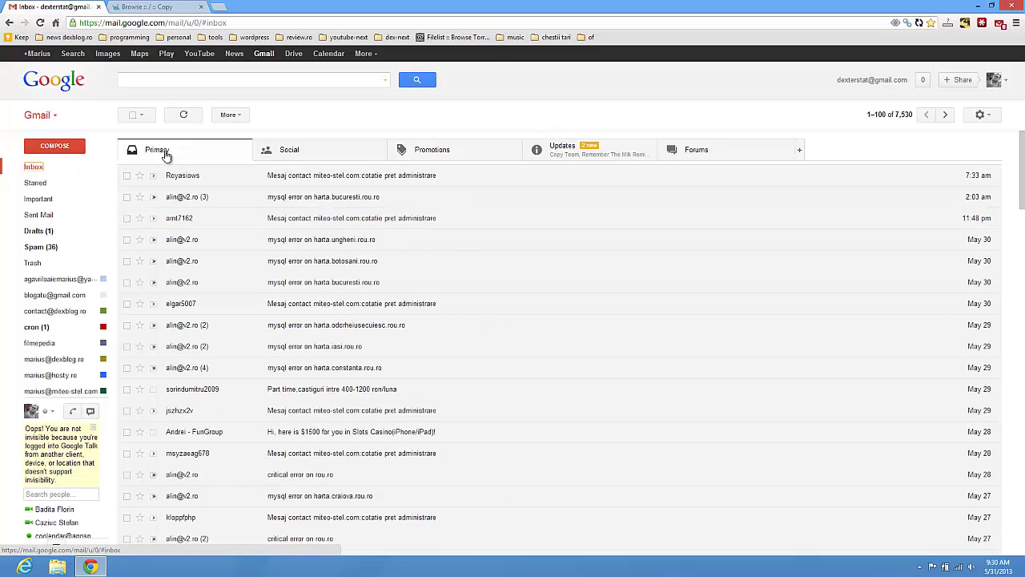
left_click(594, 155)
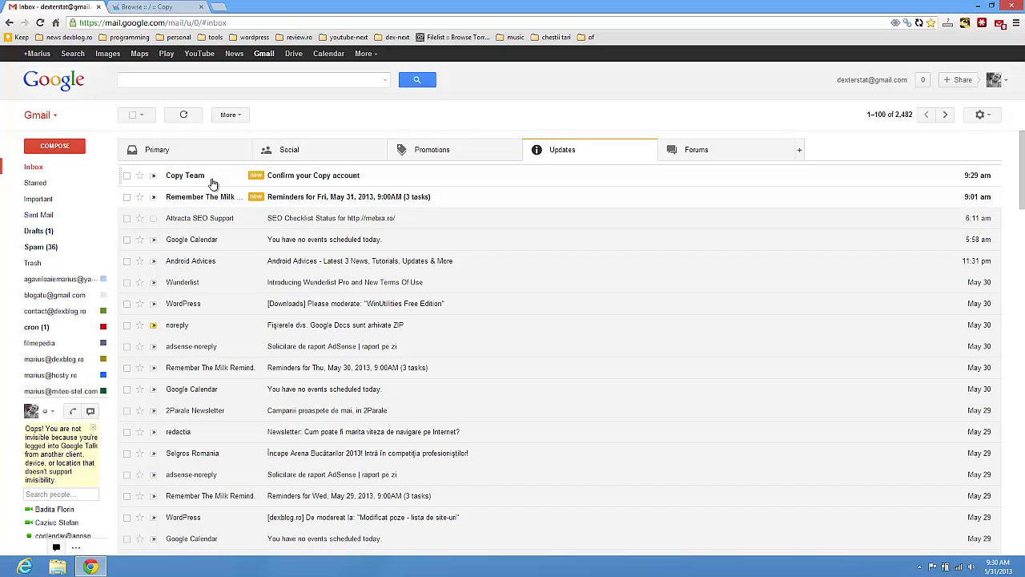
left_click(212, 178)
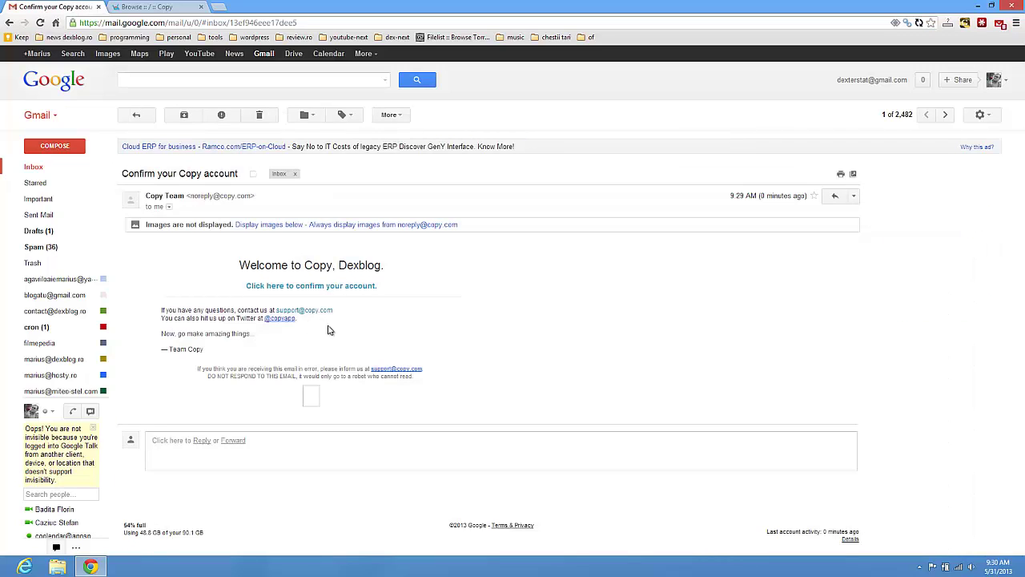
left_click(333, 286)
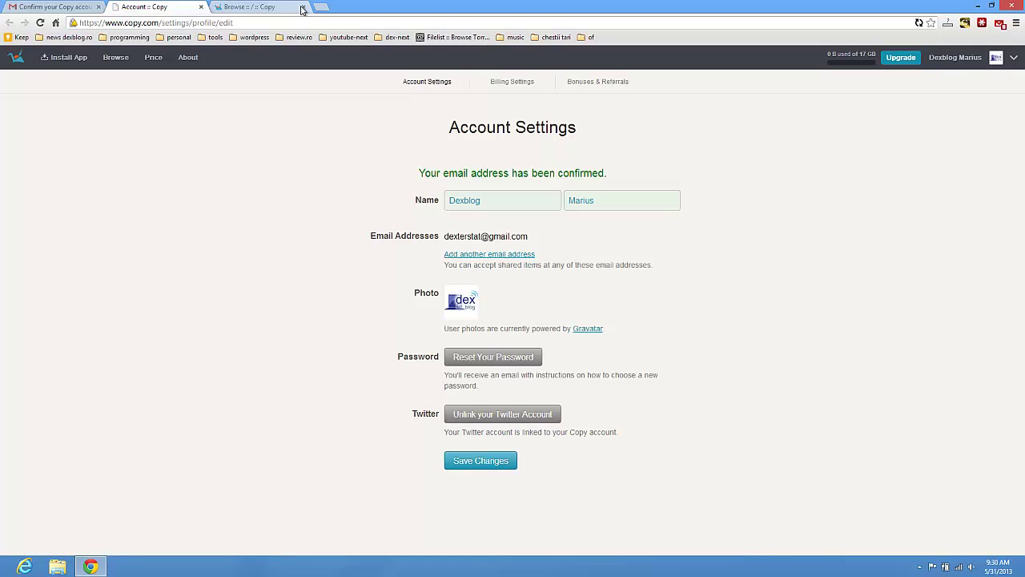
Close the leftover Copy browse tab, keeping the confirmed-email Account Settings page
left_click(303, 7)
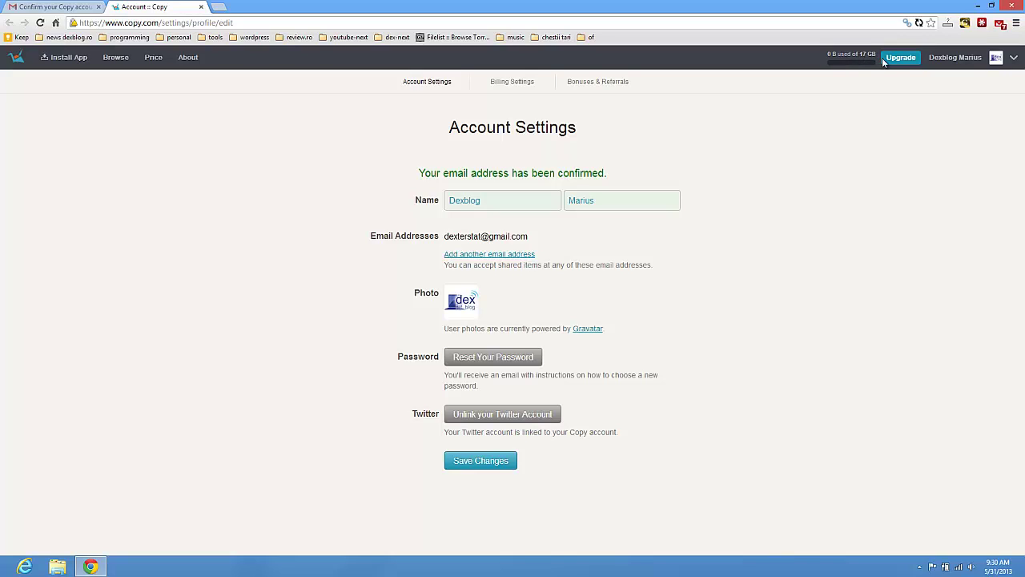
Download the Copy installer for Windows and run the saved .exe
left_click(68, 63)
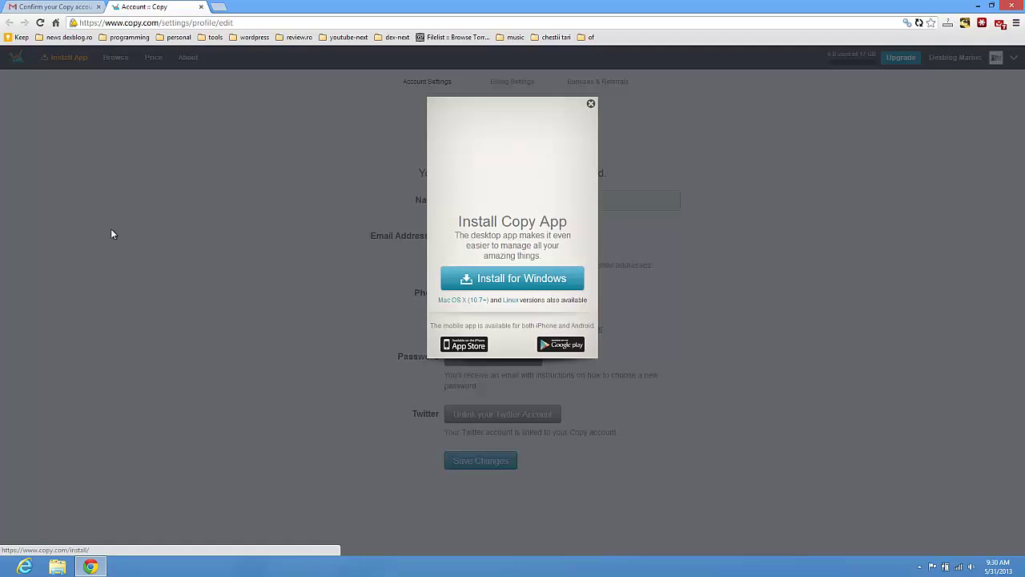
left_click(475, 286)
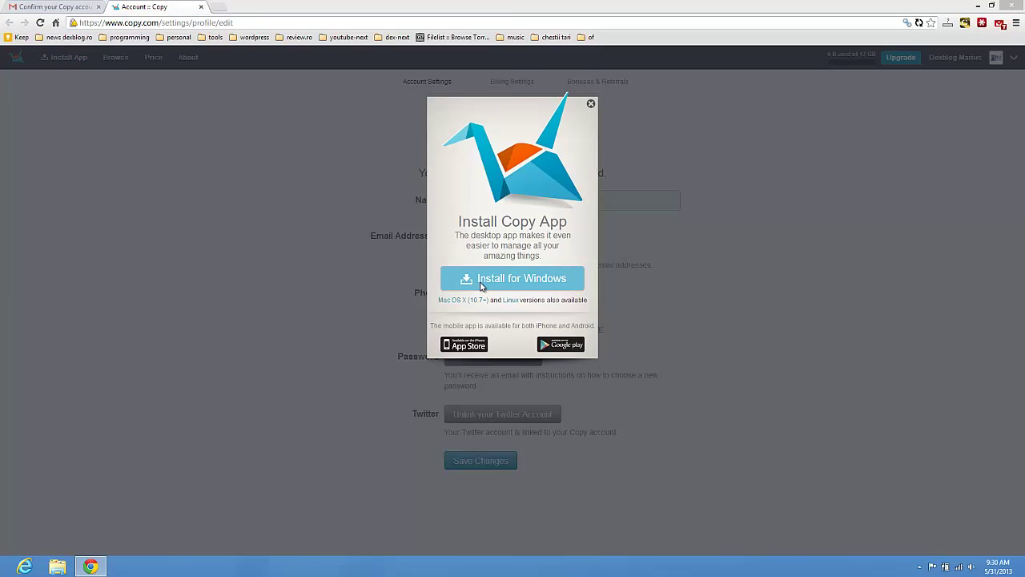
left_click(417, 270)
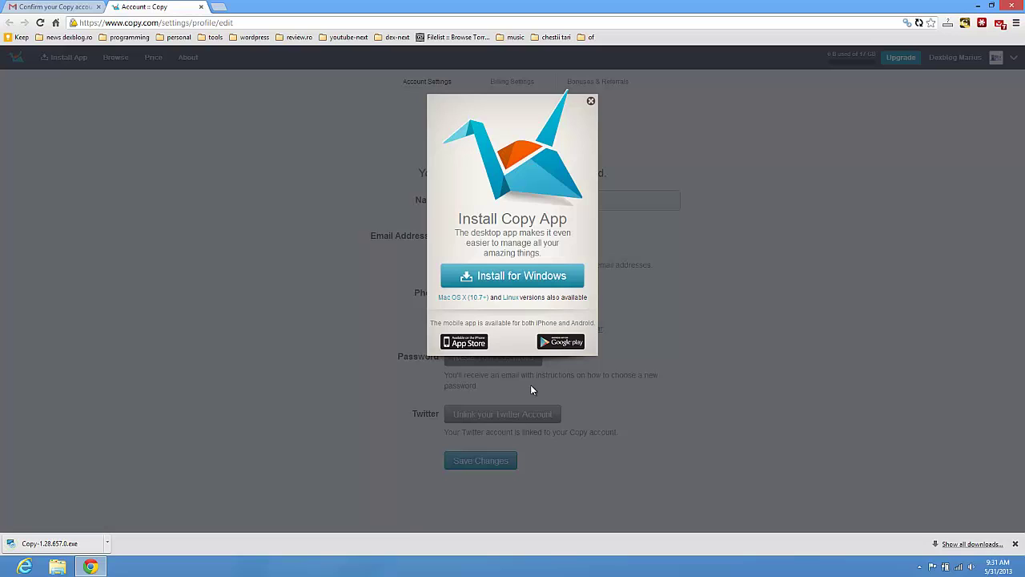
left_click(57, 545)
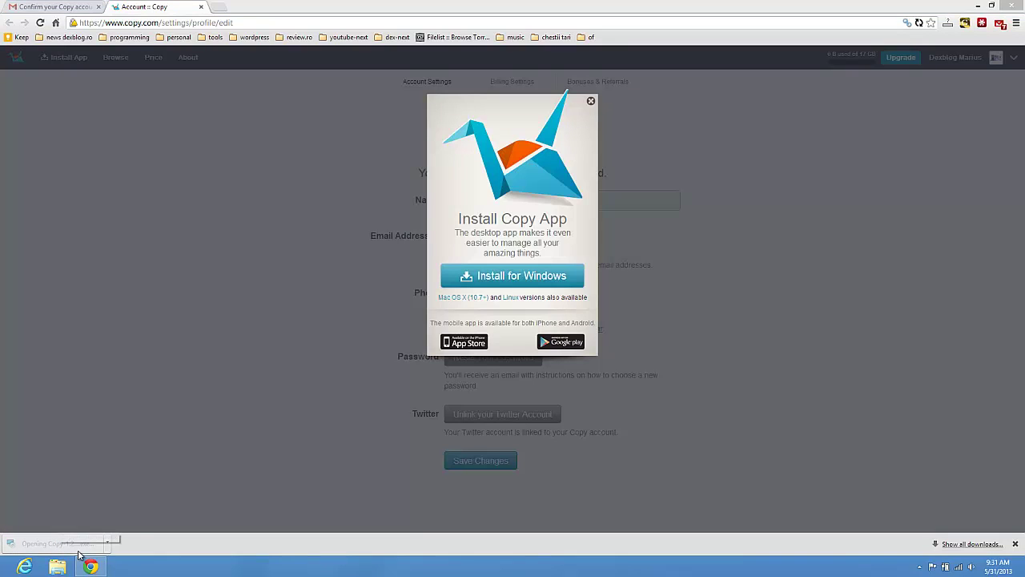
Dismiss the install-app popup and run Copy Setup through Next, Install and Finish
left_click(590, 101)
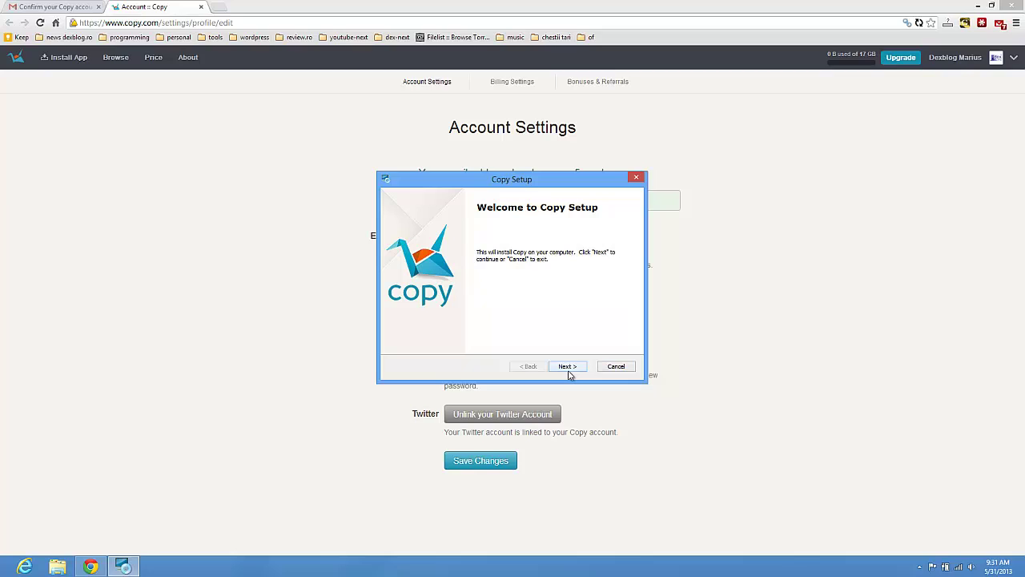
left_click(567, 368)
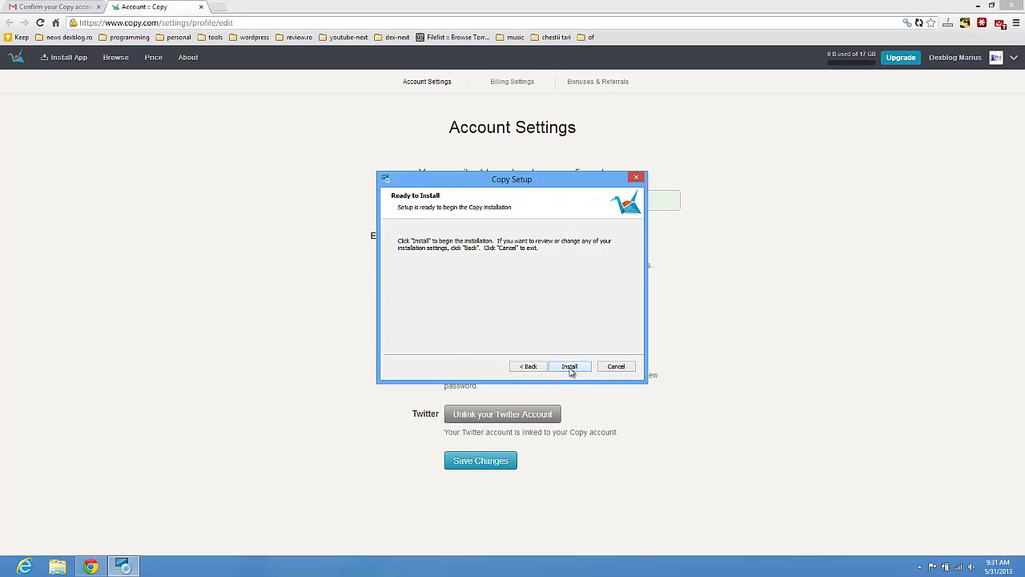
left_click(569, 367)
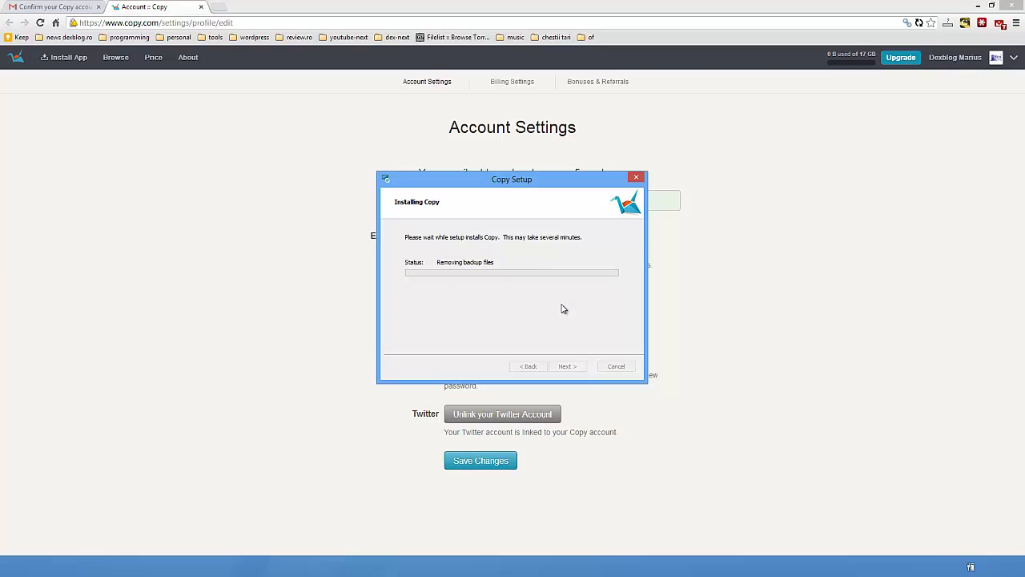
left_click(567, 367)
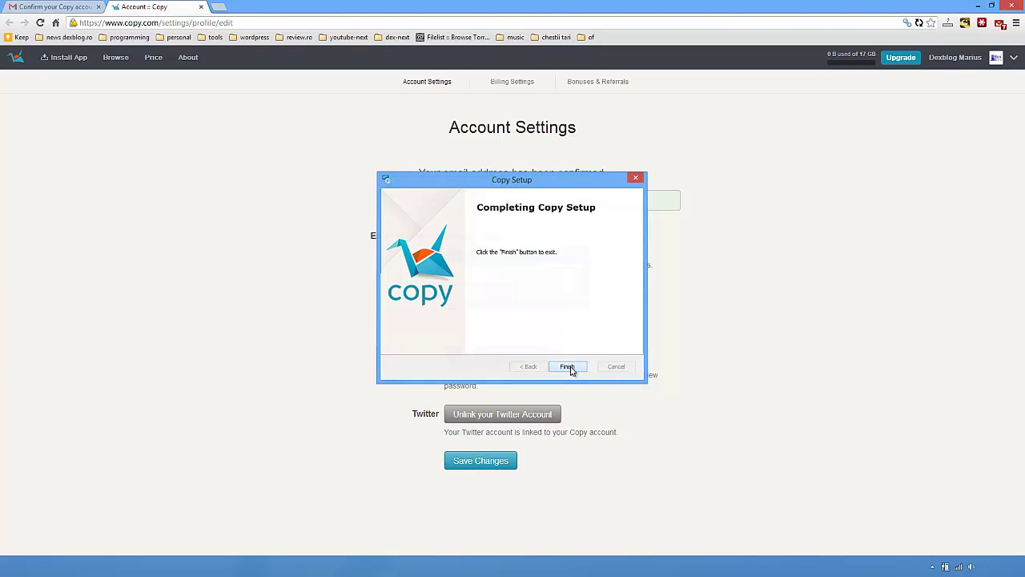
Log in to the Copy desktop app with the account email and password
left_click(978, 6)
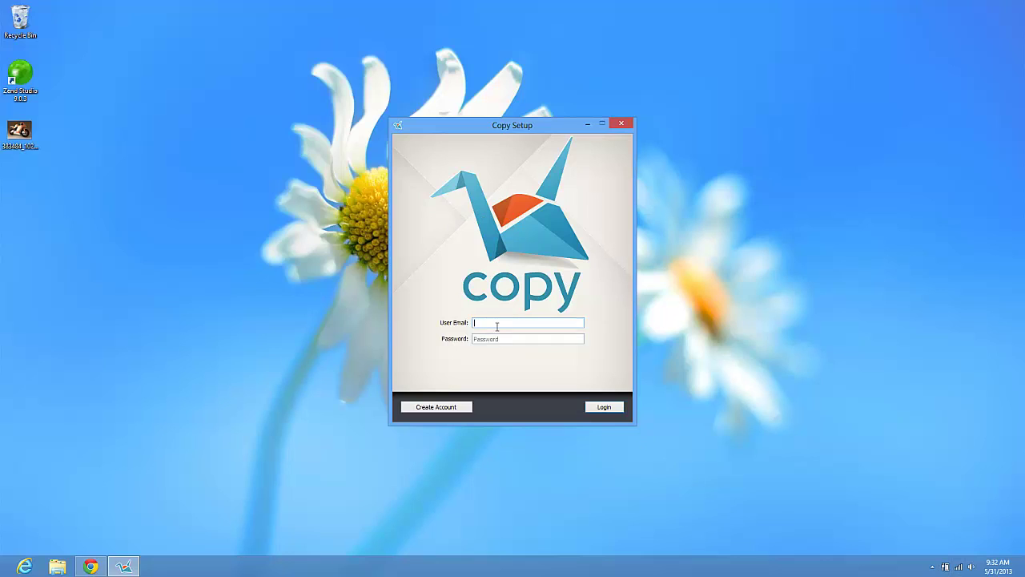
type("de")
key("BackSpace")
key("BackSpace")
type("co")
key("Tab")
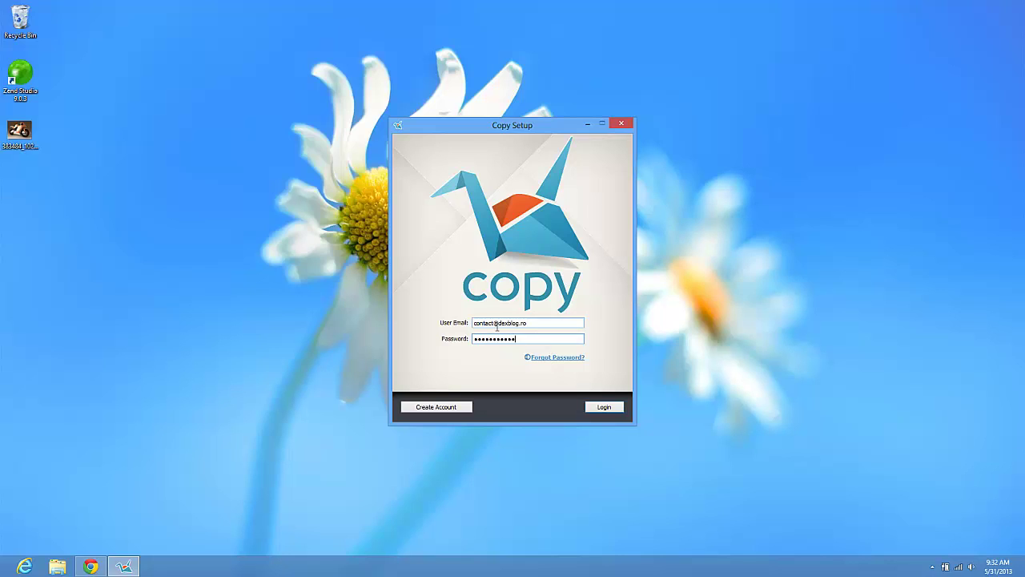
key("Return")
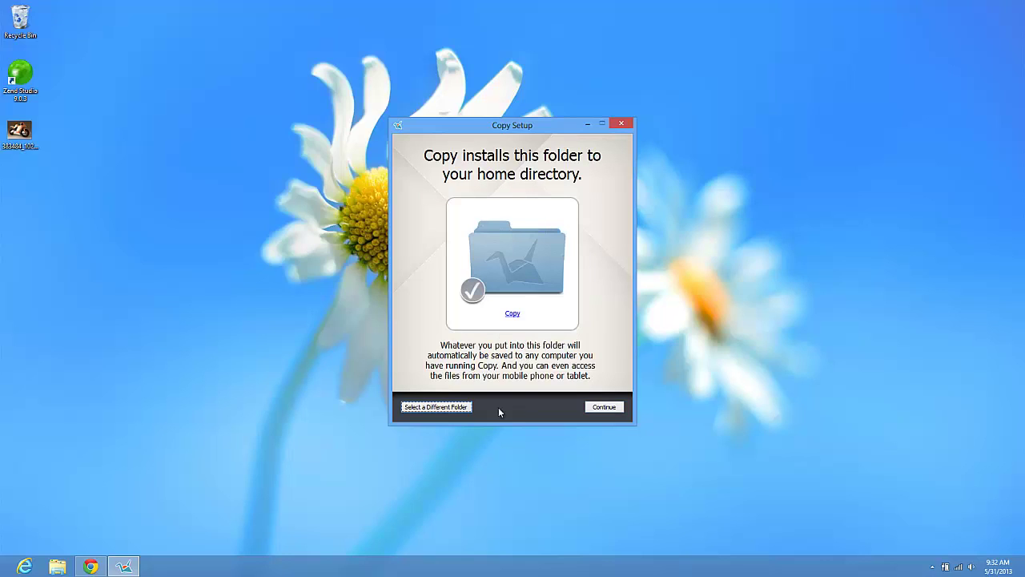
Keep the default Copy folder location and sync all files
left_click(613, 412)
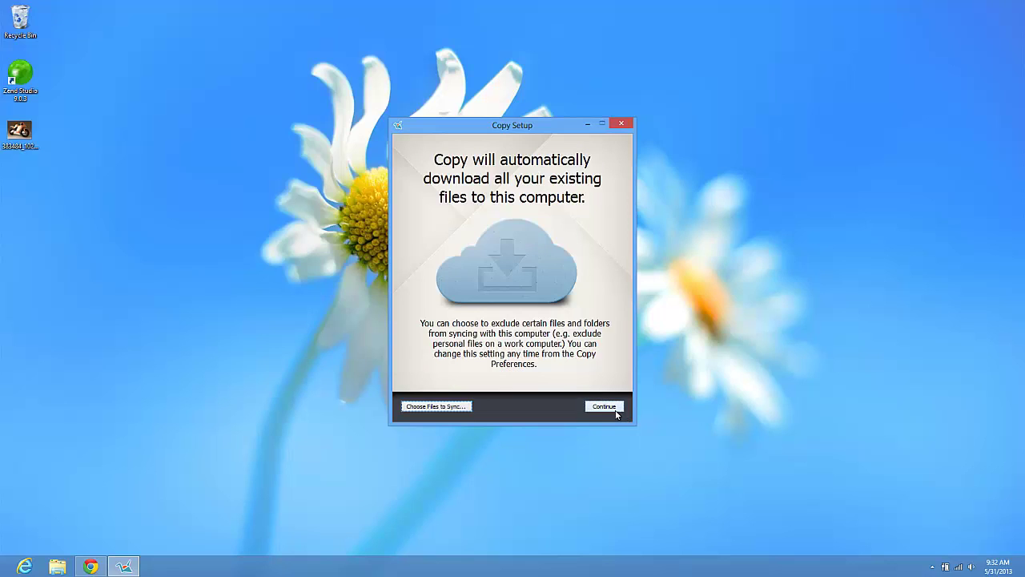
left_click(614, 407)
left_click(613, 409)
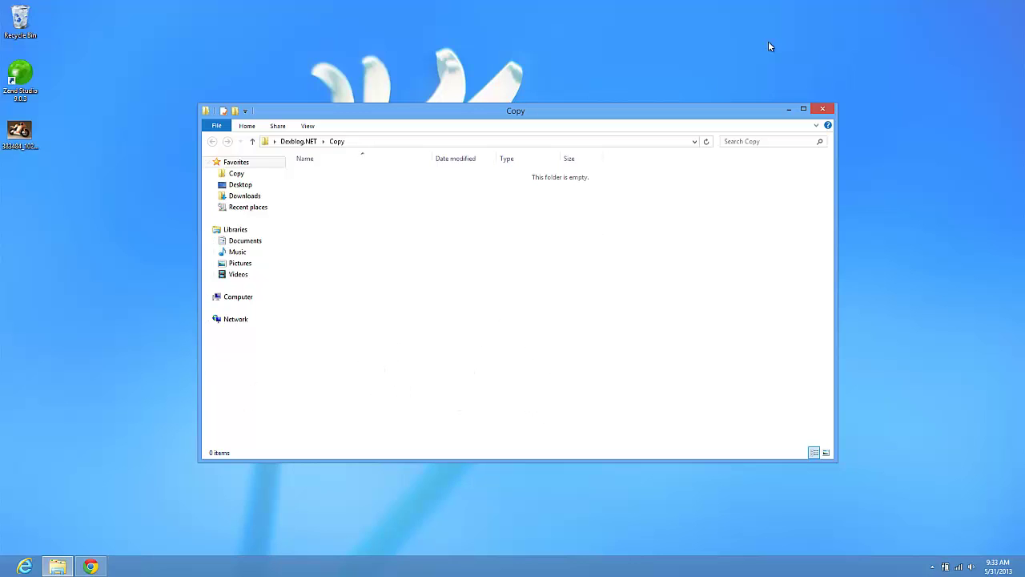
Close Explorer, reopen the Copy folder from Favorites, then minimize that window
left_click(823, 108)
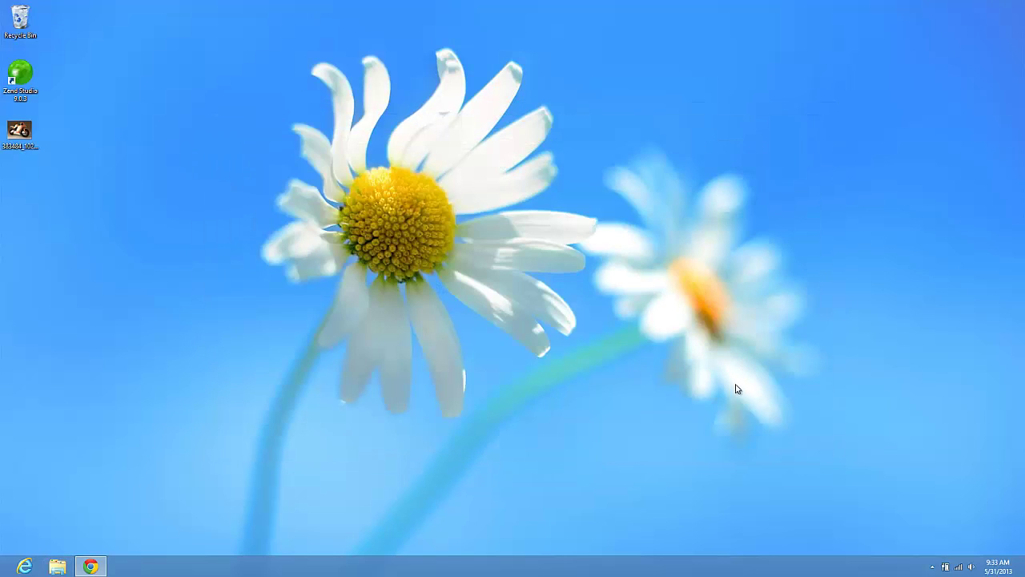
left_click(932, 566)
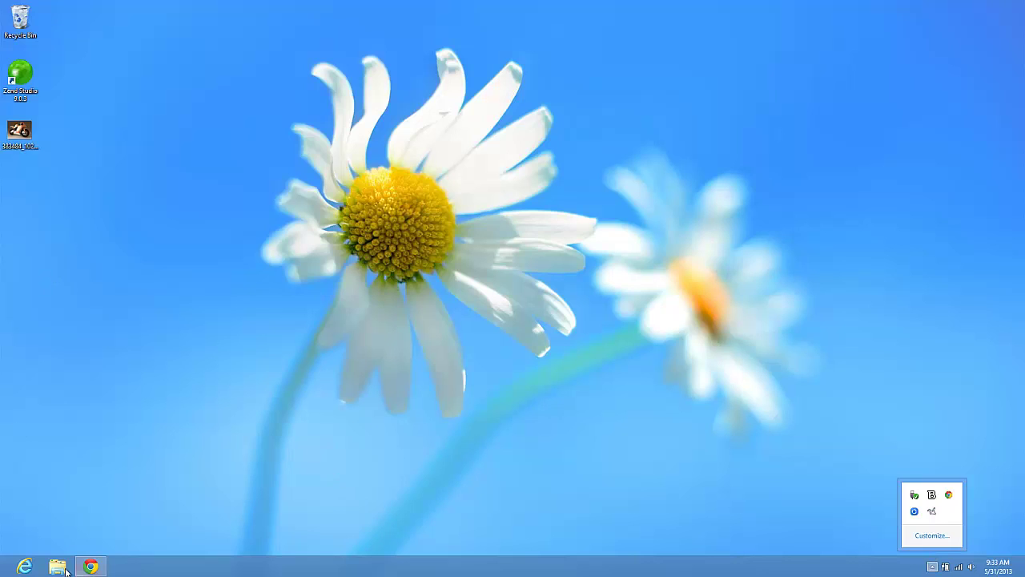
left_click(61, 566)
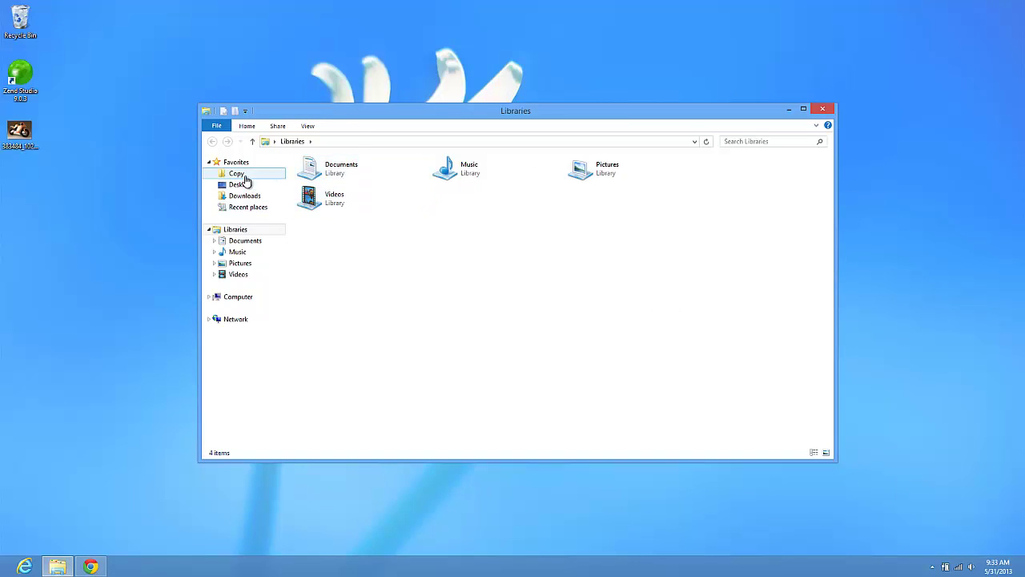
left_click(253, 173)
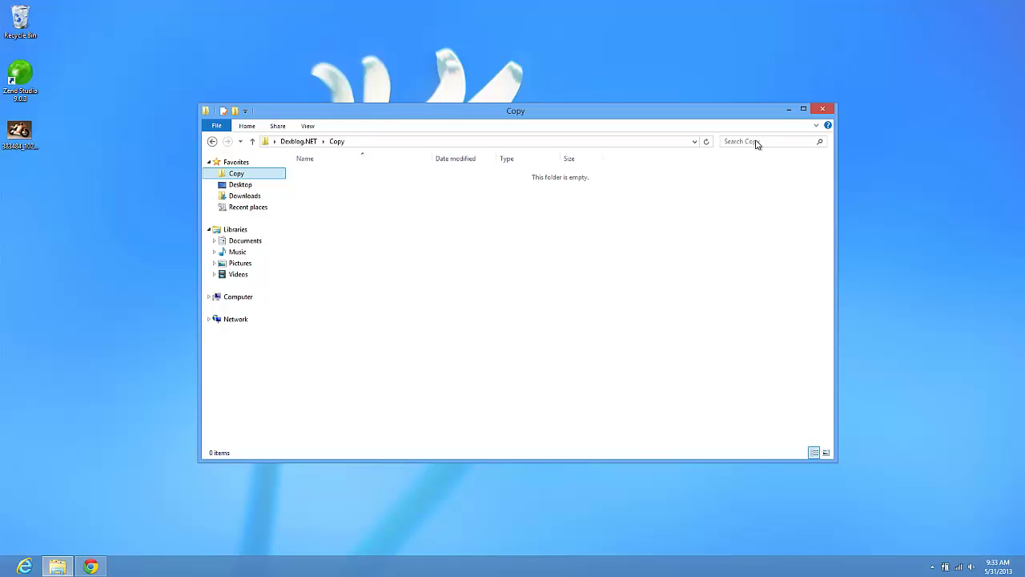
left_click(791, 108)
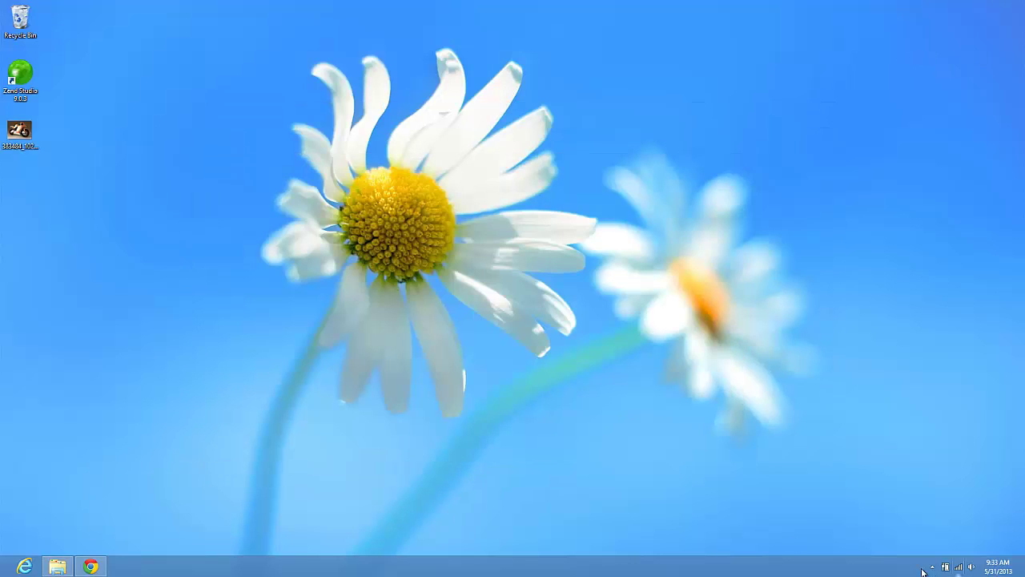